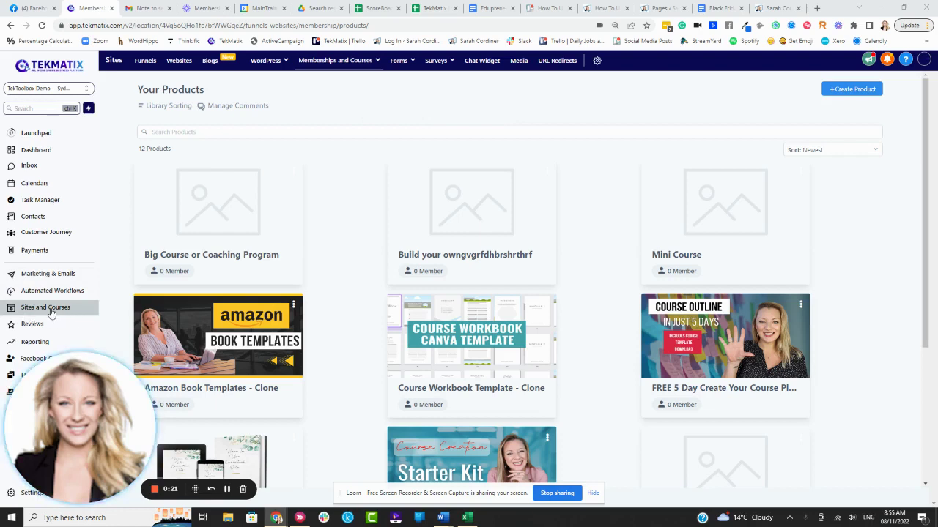
# Step: Open the Mini Course outline and bring up the add-content menu beside Training
pyautogui.moveTo(343, 66)
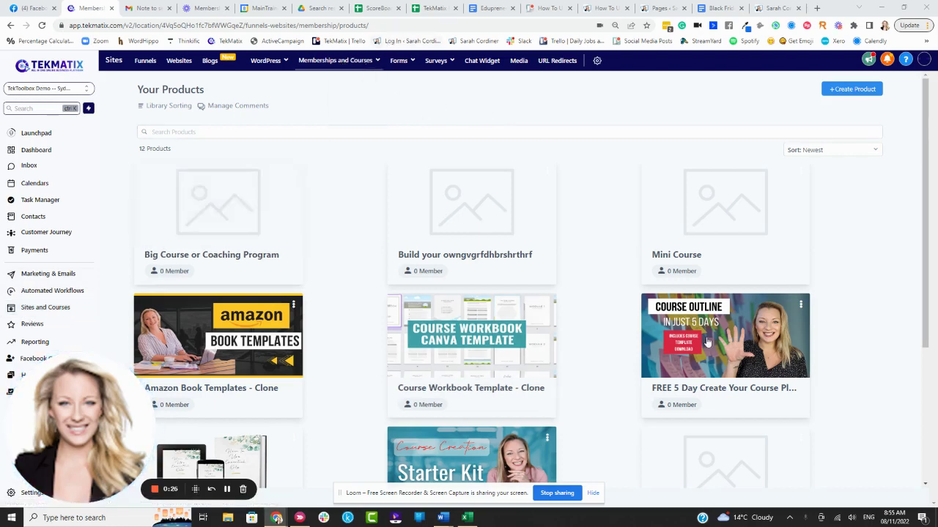
pyautogui.click(681, 205)
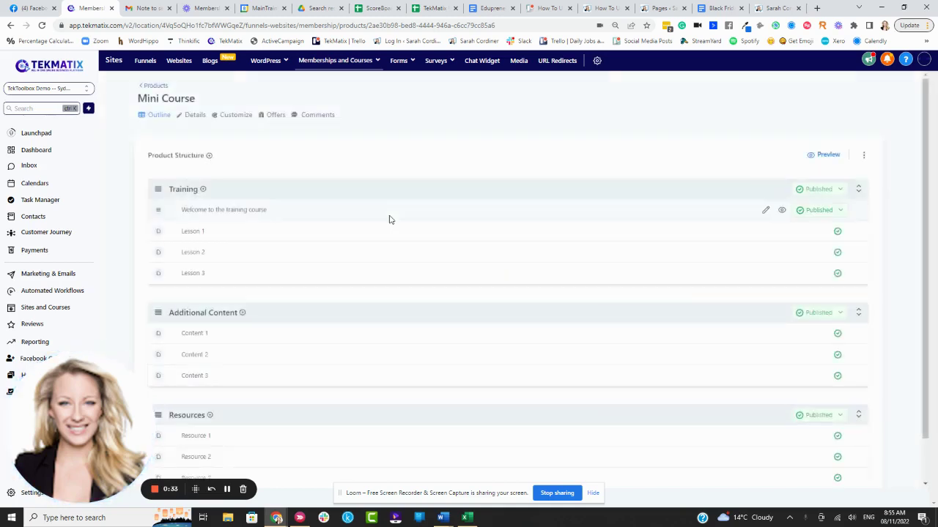
pyautogui.scroll(-1, 235, 242)
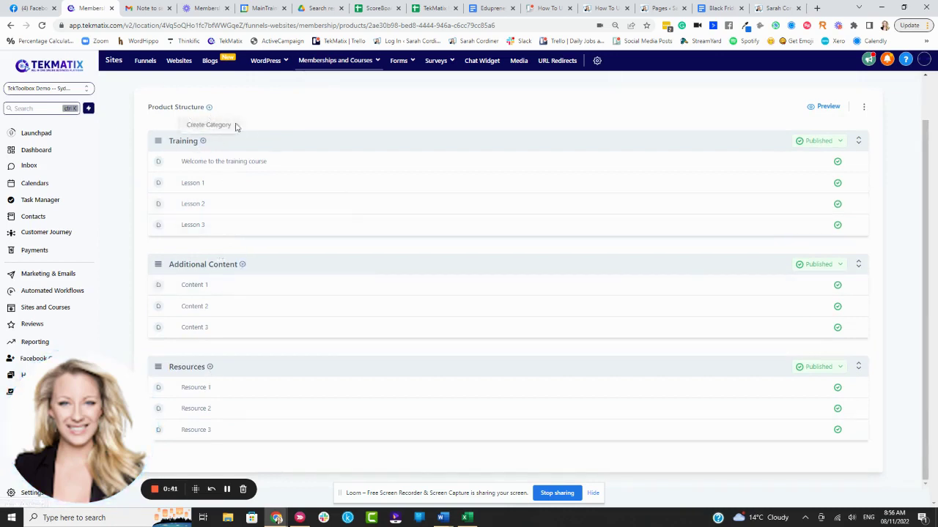
pyautogui.click(203, 142)
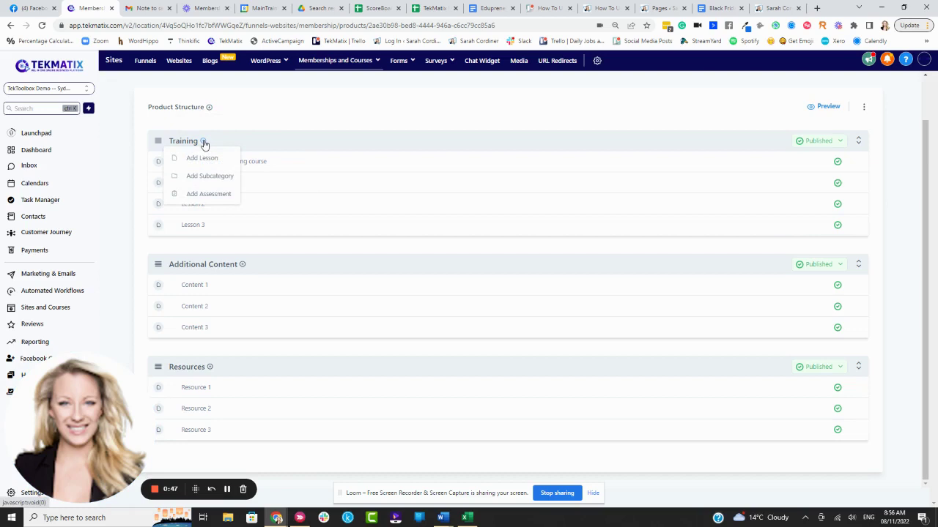
# Step: Add an assessment titled 'End of module quiz' to Training and save it
pyautogui.click(217, 198)
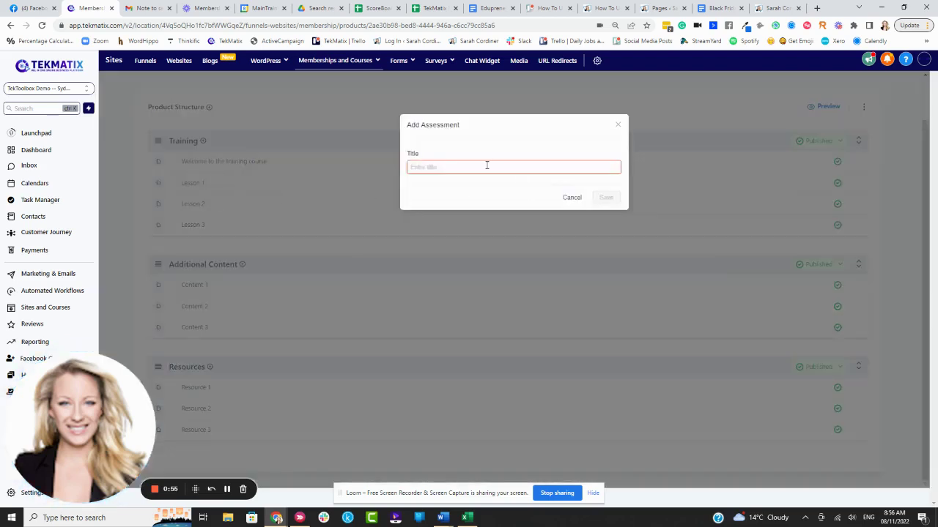
pyautogui.write('End of module q')
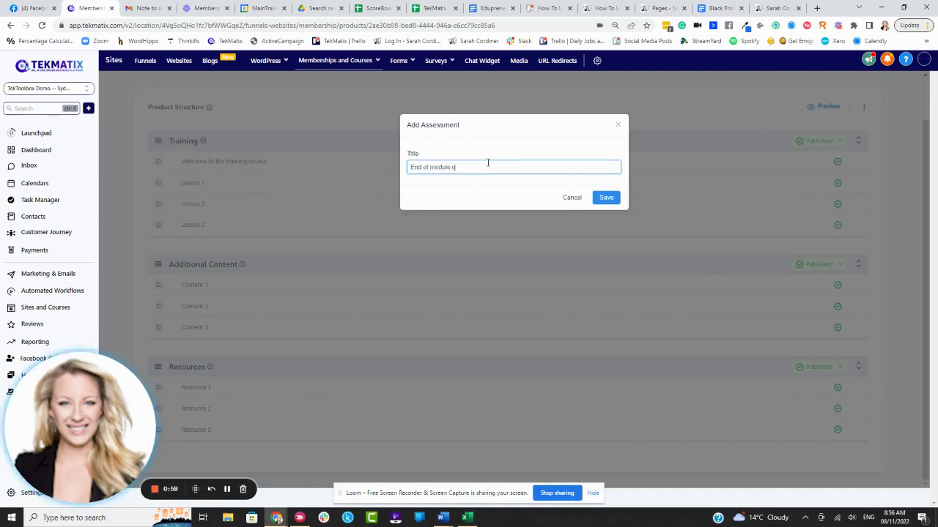
pyautogui.write('uiz')
pyautogui.click(605, 197)
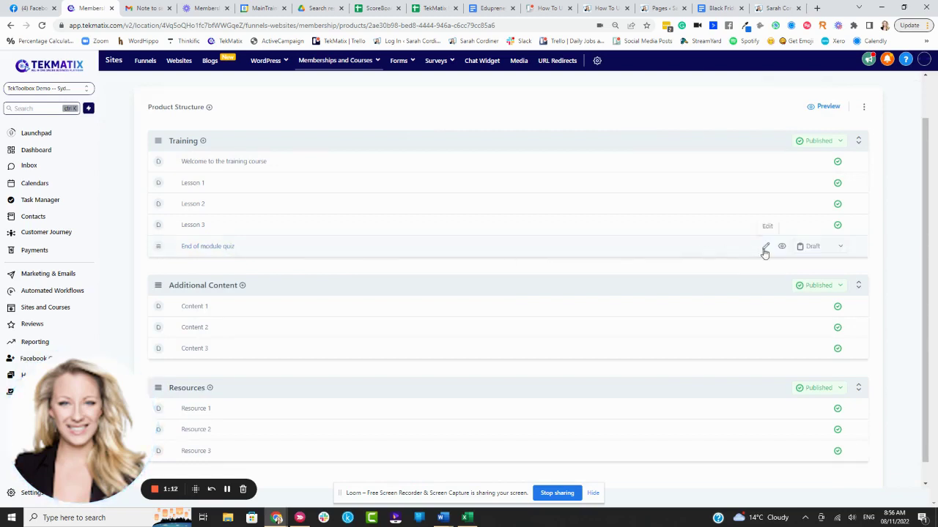
# Step: Open the End of module quiz and require a passing grade of 80
pyautogui.click(196, 248)
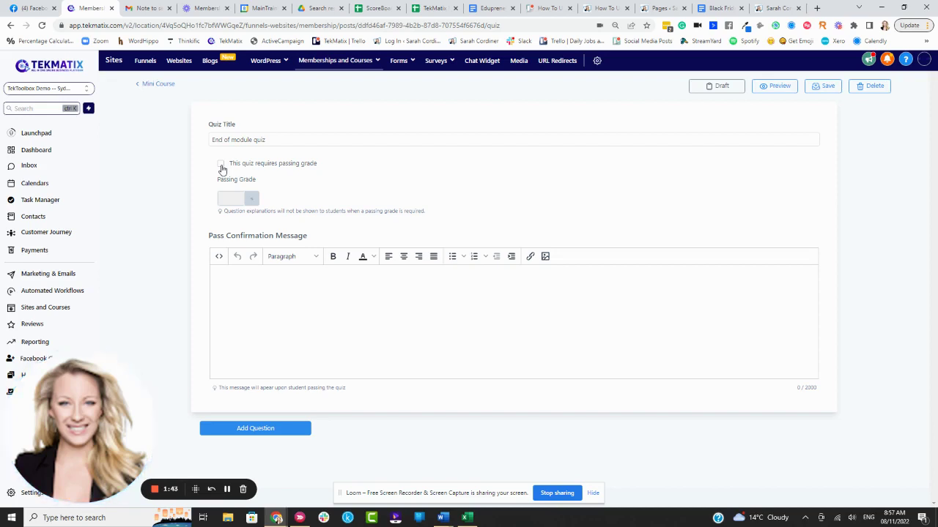
pyautogui.click(221, 165)
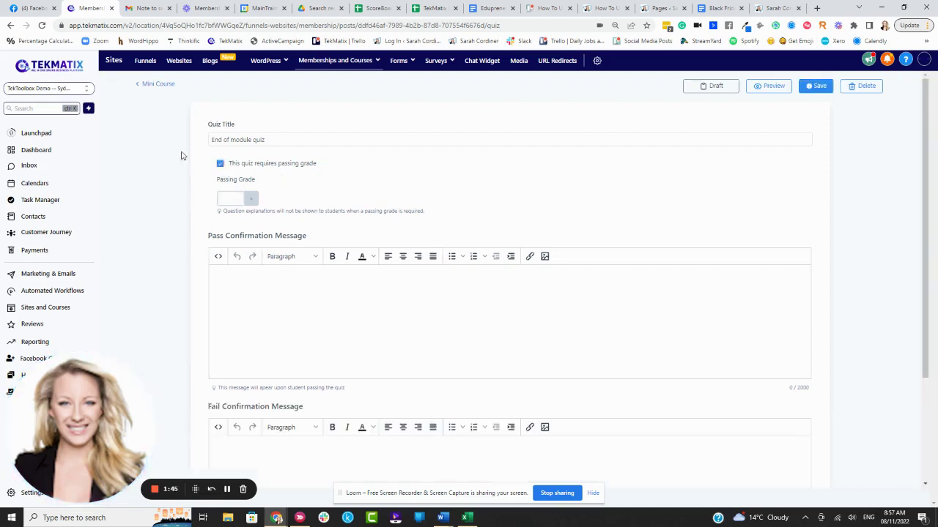
pyautogui.click(224, 200)
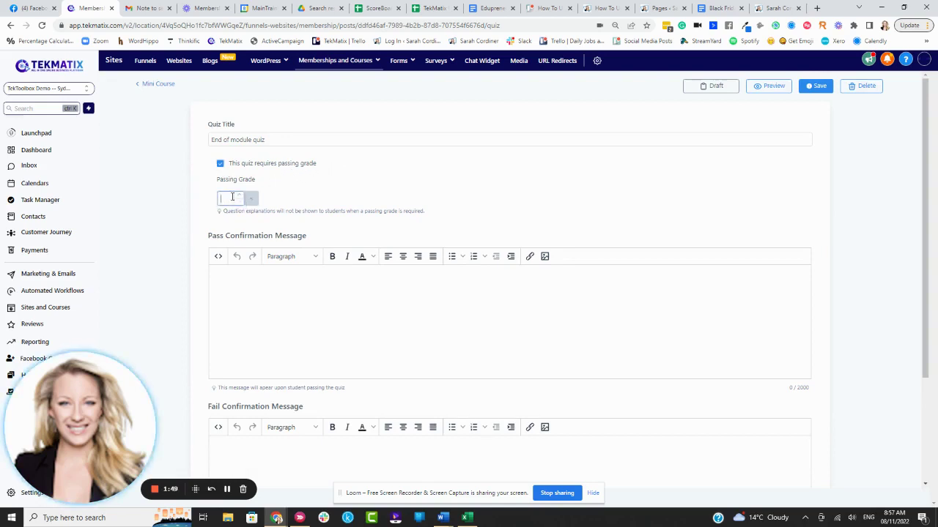
pyautogui.write('80')
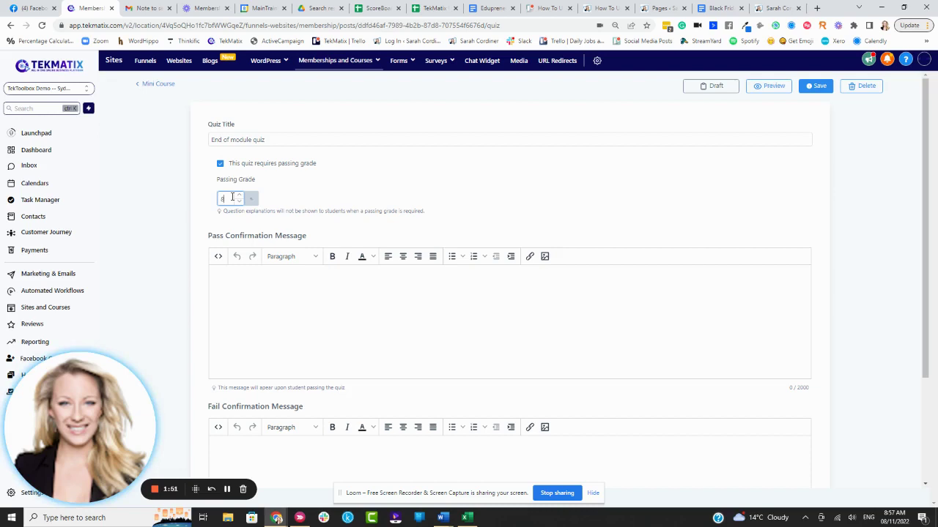
pyautogui.click(312, 198)
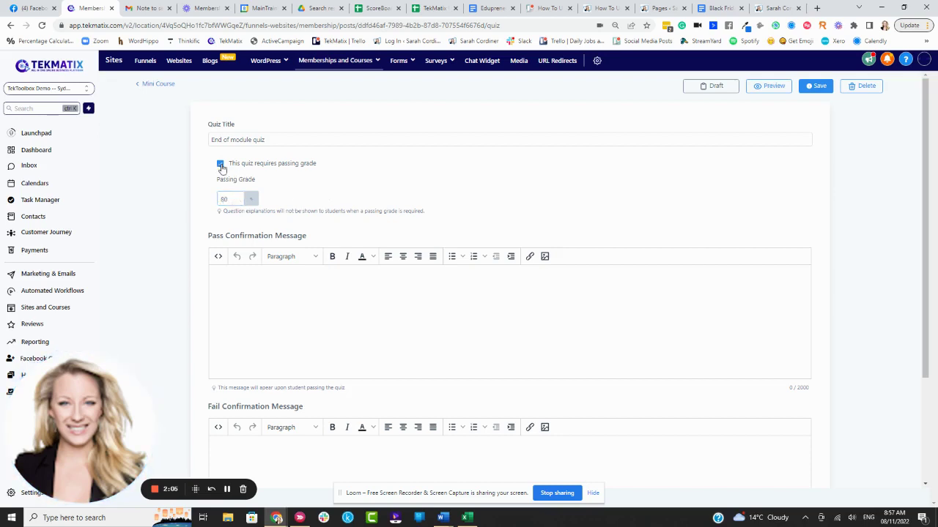
# Step: Write the pass message 'you have passed this module go get champers!!!'
pyautogui.scroll(-2, 250, 179)
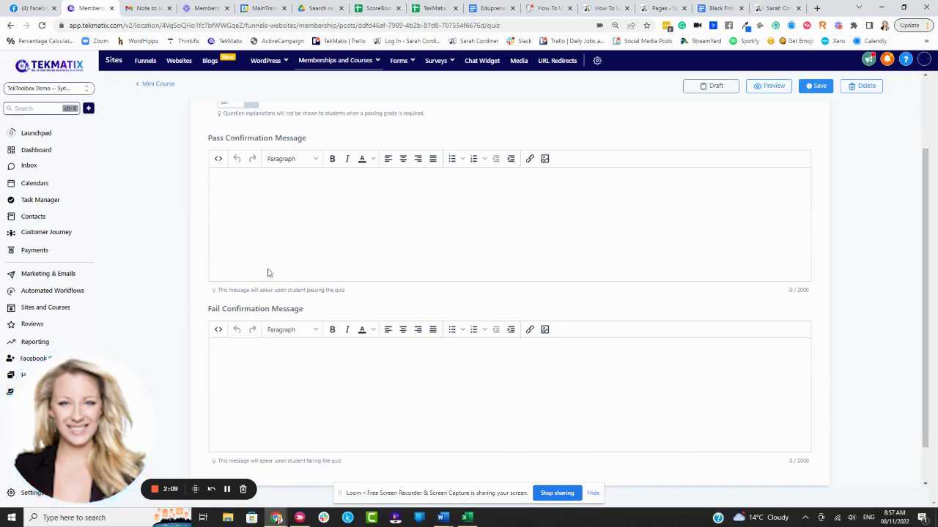
pyautogui.scroll(2, 267, 228)
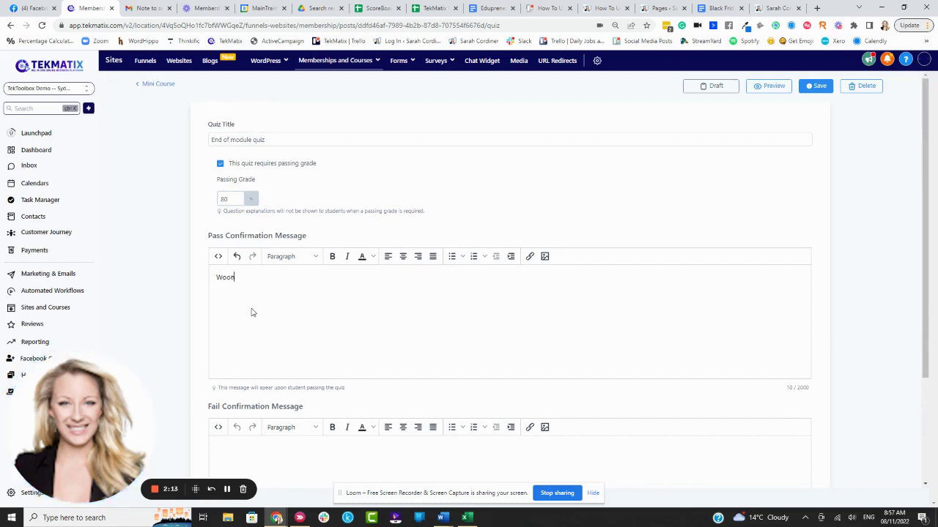
pyautogui.write('you have passed this module')
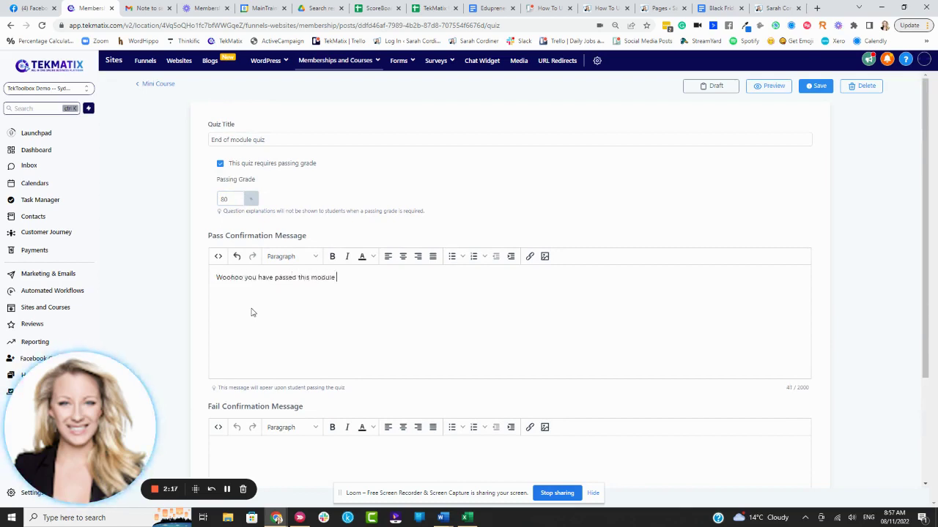
pyautogui.write(' go get c')
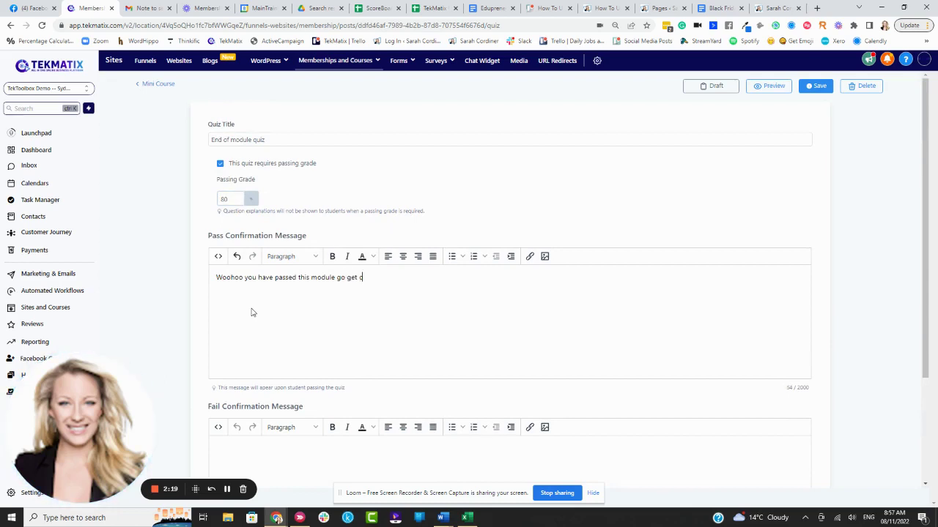
pyautogui.write('hampers!!!')
pyautogui.moveTo(307, 236); pyautogui.dragTo(214, 238)
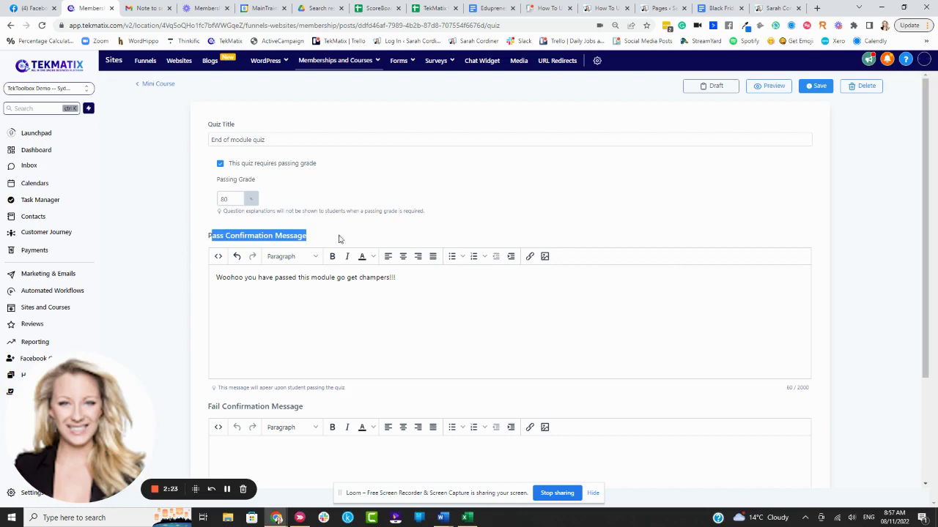
pyautogui.click(339, 239)
# Step: Write the fail message 'Dun dun duuuuuuuuuunnnnn please go back bed!'
pyautogui.scroll(-1, 233, 303)
pyautogui.doubleClick(214, 309)
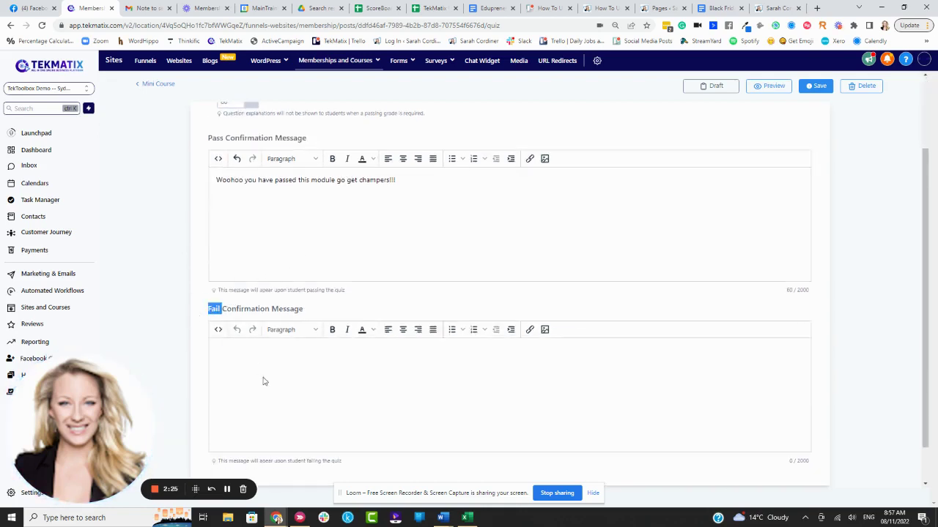
pyautogui.click(259, 364)
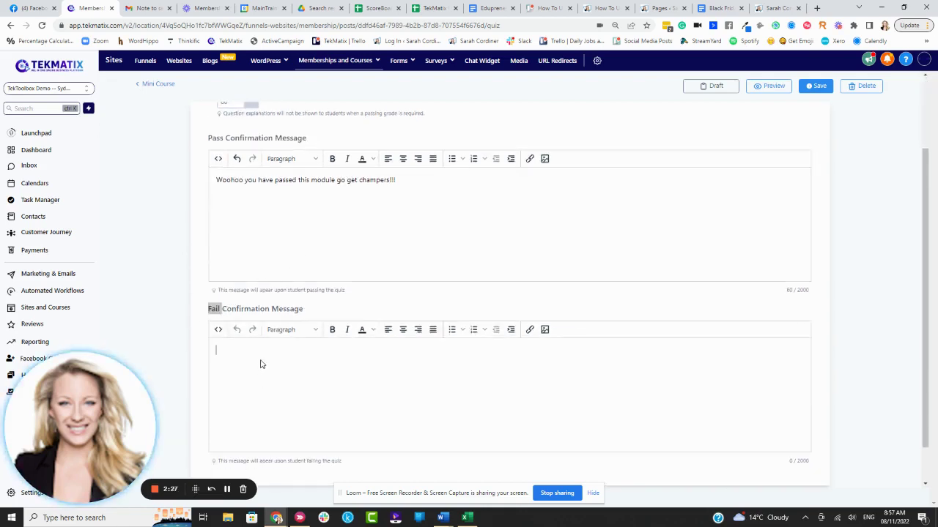
pyautogui.write('Dun dun duuuuuu')
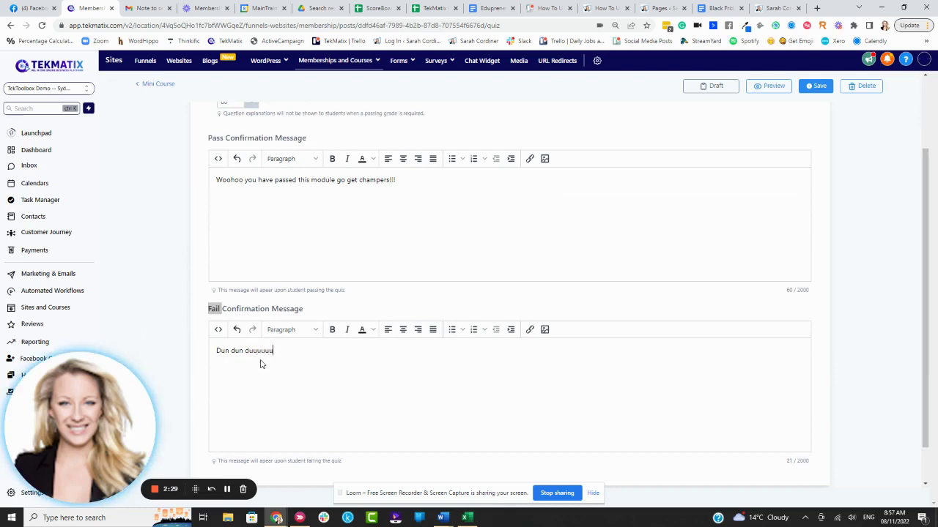
pyautogui.write('uuuu')
pyautogui.write('unnnnn p')
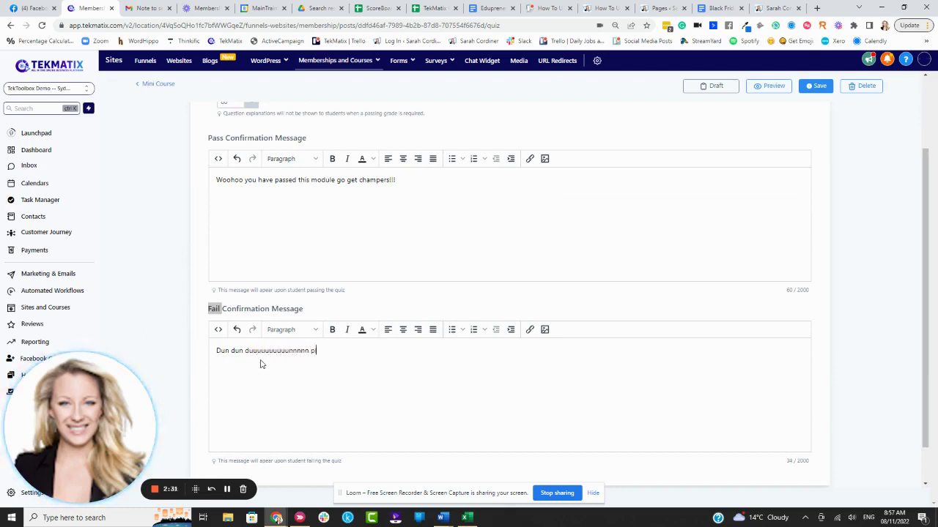
pyautogui.write('lease go')
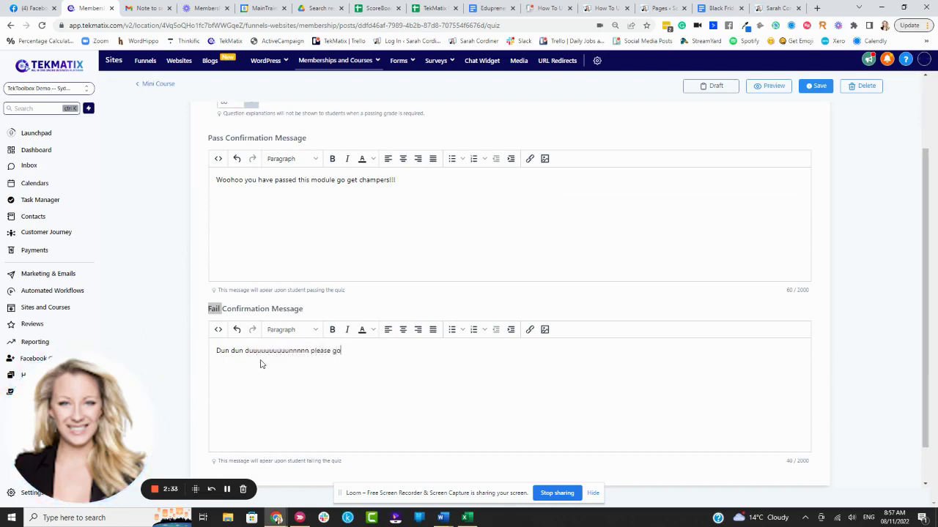
pyautogui.write(' back beo')
pyautogui.scroll(-1, 271, 359)
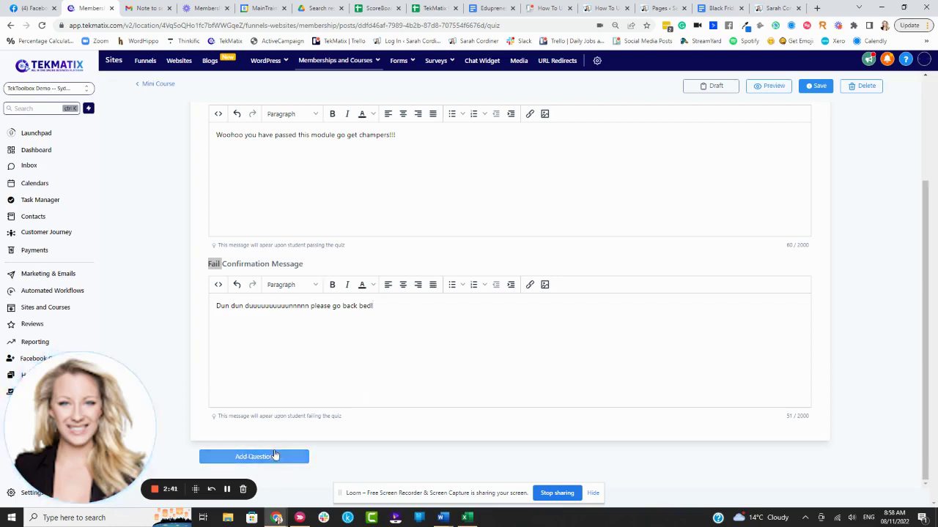
# Step: Save the quiz settings, add Question #1 and make it Multiple Choice
pyautogui.click(815, 86)
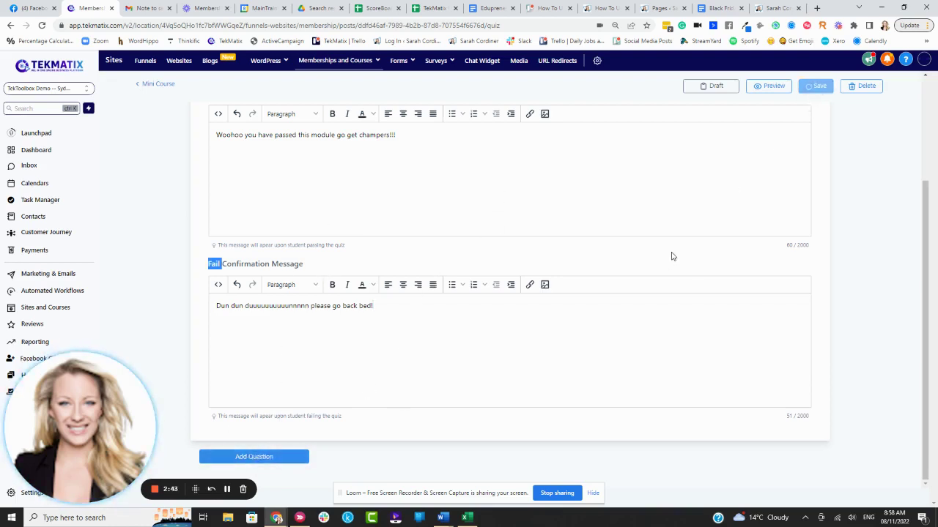
pyautogui.click(272, 459)
pyautogui.scroll(-1, 271, 477)
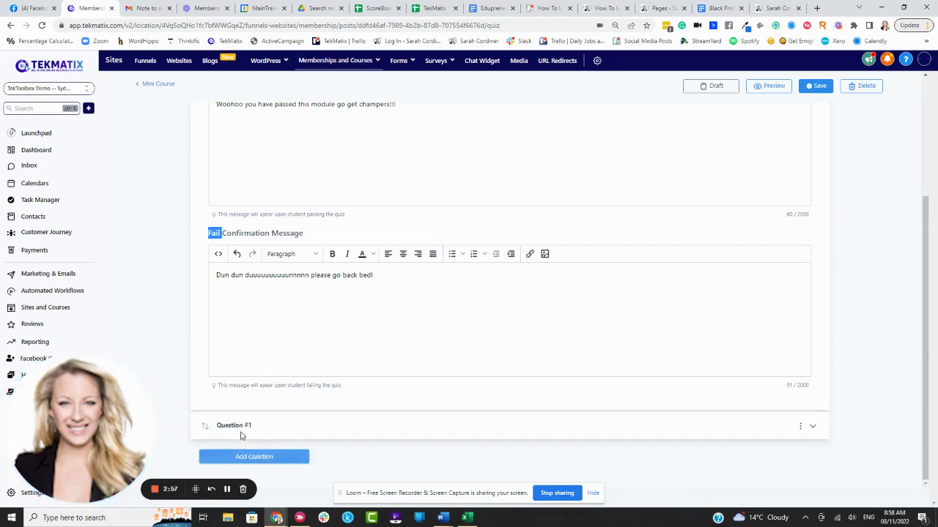
pyautogui.click(243, 431)
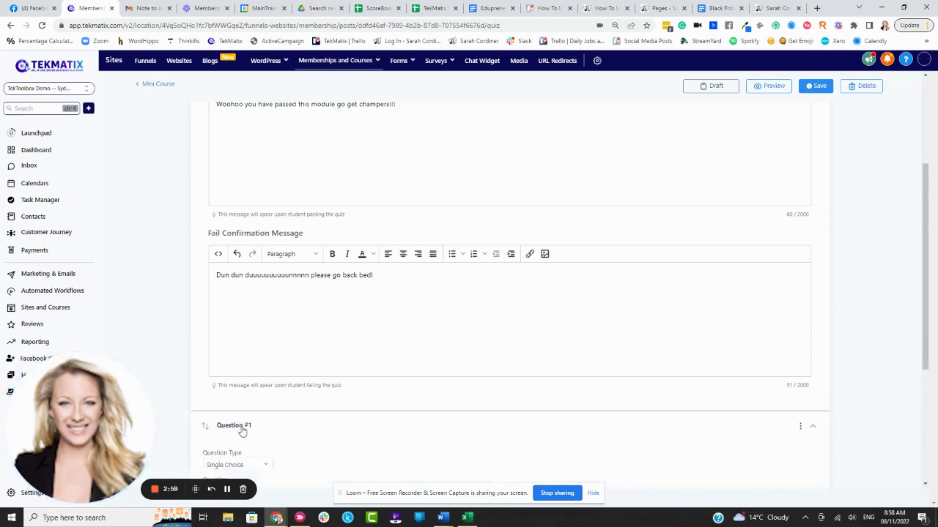
pyautogui.scroll(-3, 347, 332)
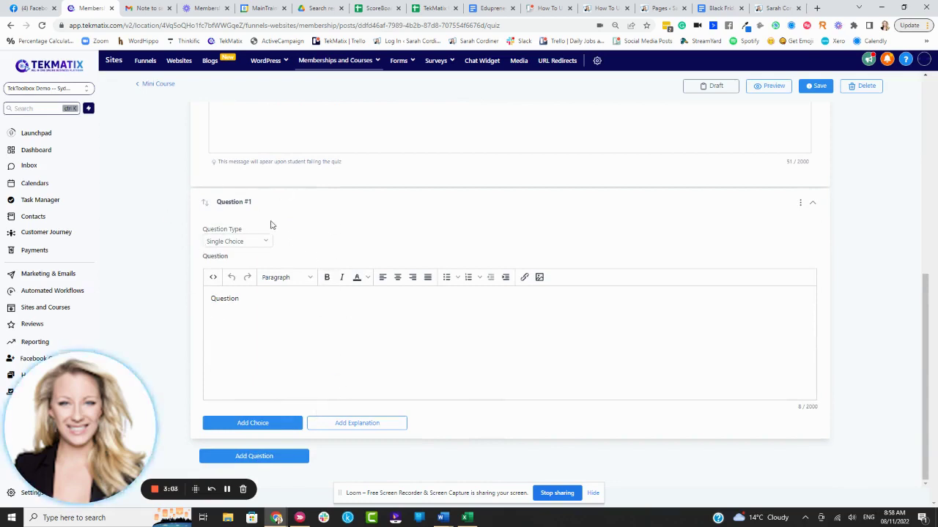
pyautogui.click(233, 242)
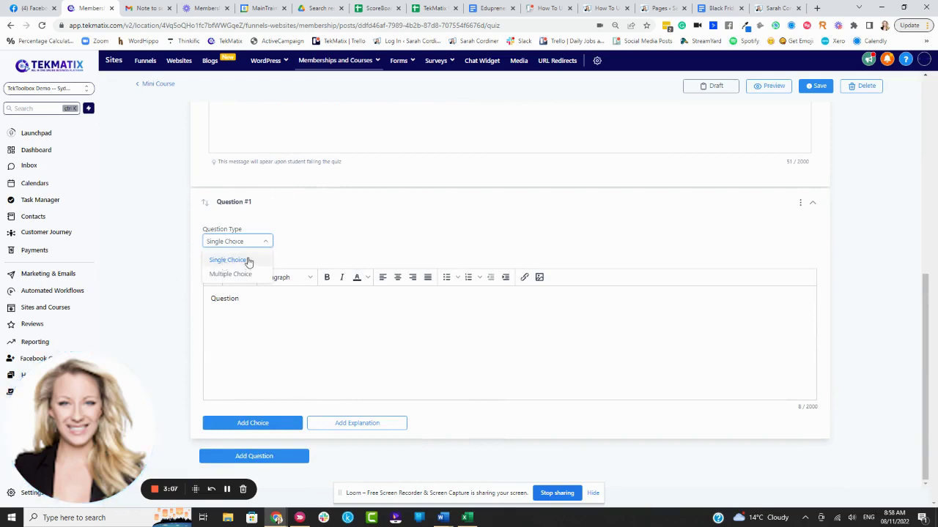
pyautogui.click(229, 274)
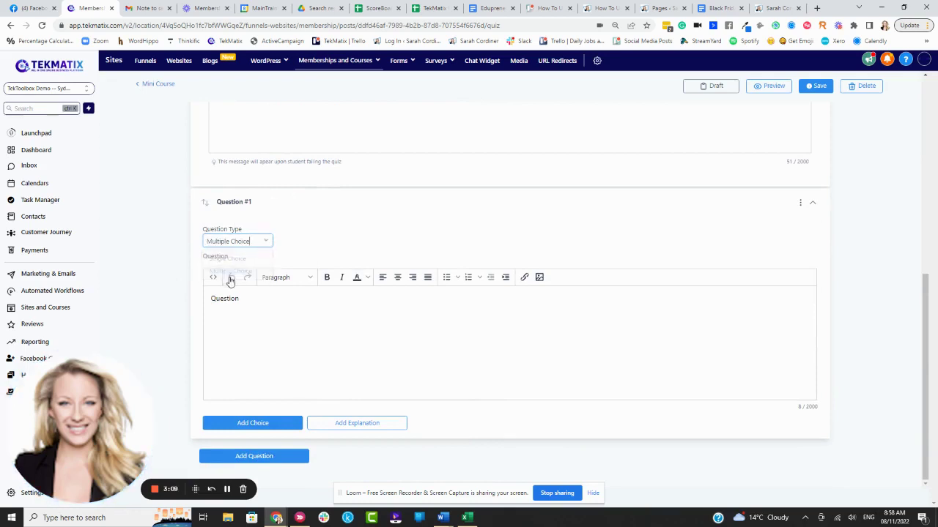
# Step: Enter the question text and add Red wine as the first option, marked correct
pyautogui.click(262, 300)
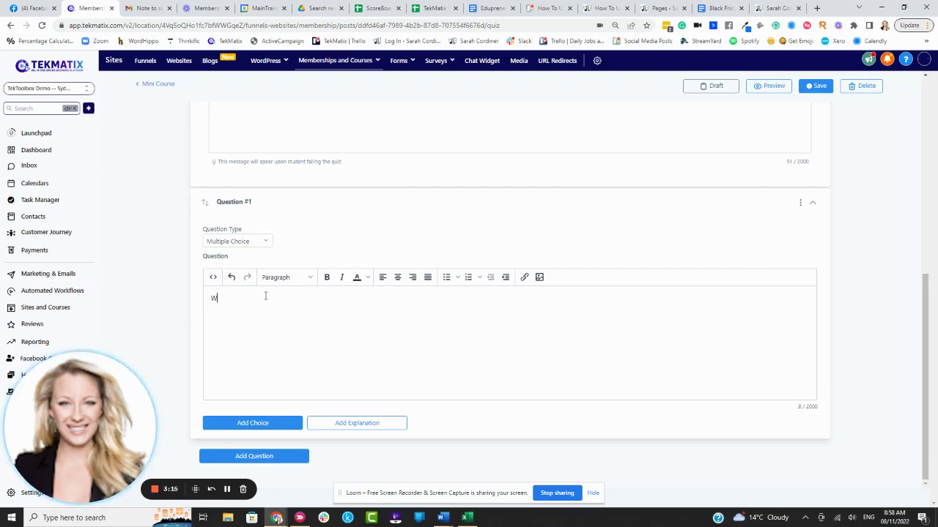
pyautogui.click(273, 425)
pyautogui.scroll(-1, 262, 372)
pyautogui.scroll(-1, 261, 372)
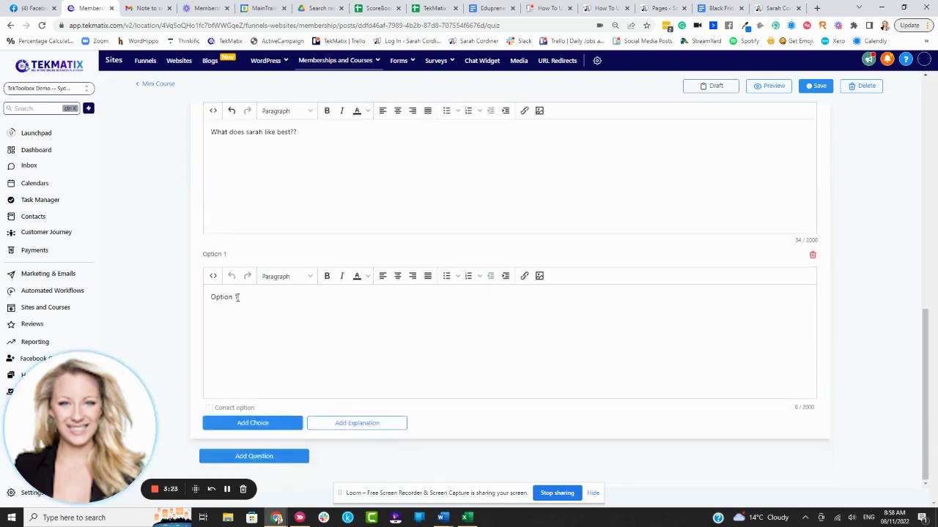
pyautogui.moveTo(238, 297); pyautogui.dragTo(178, 302)
pyautogui.write('Red wine')
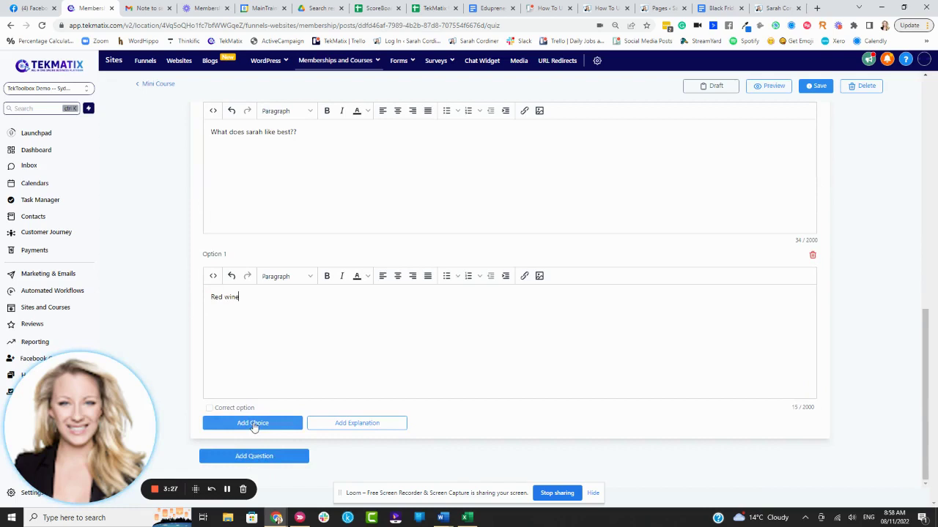
pyautogui.click(209, 408)
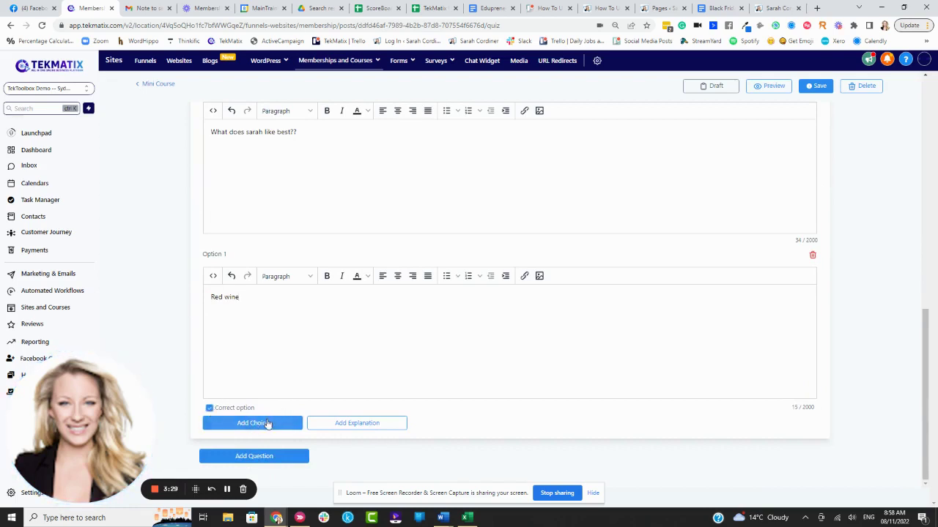
# Step: Add Banana shake and Liver and onions as the second and third options
pyautogui.click(269, 423)
pyautogui.scroll(-2, 295, 388)
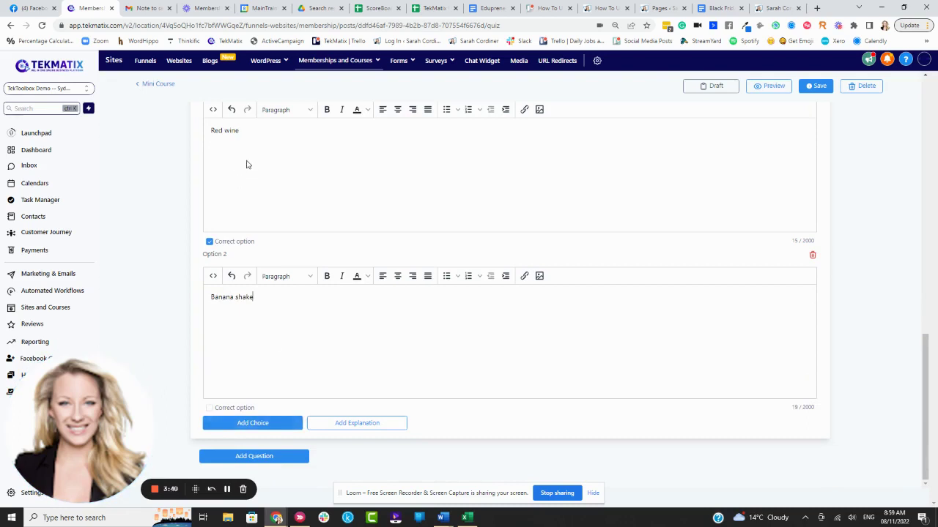
pyautogui.scroll(2, 247, 164)
pyautogui.scroll(3, 241, 176)
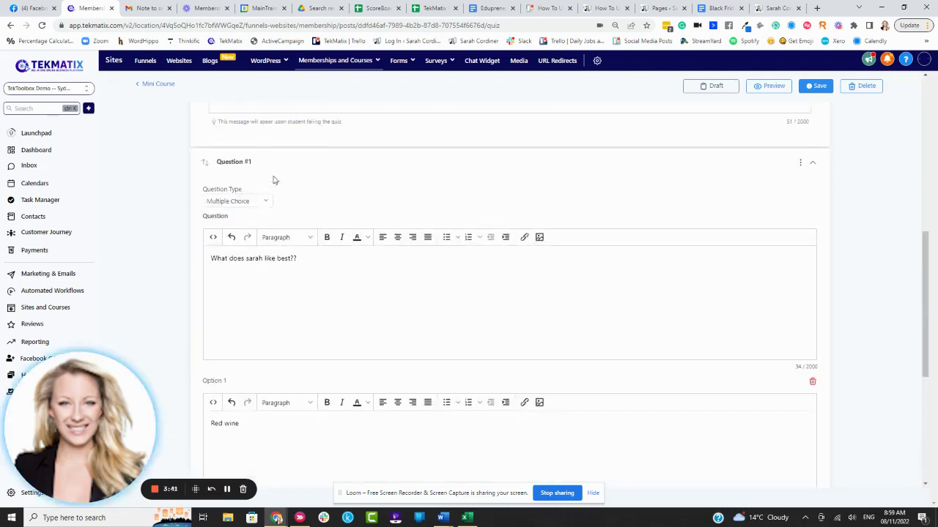
pyautogui.scroll(-5, 271, 179)
pyautogui.click(243, 424)
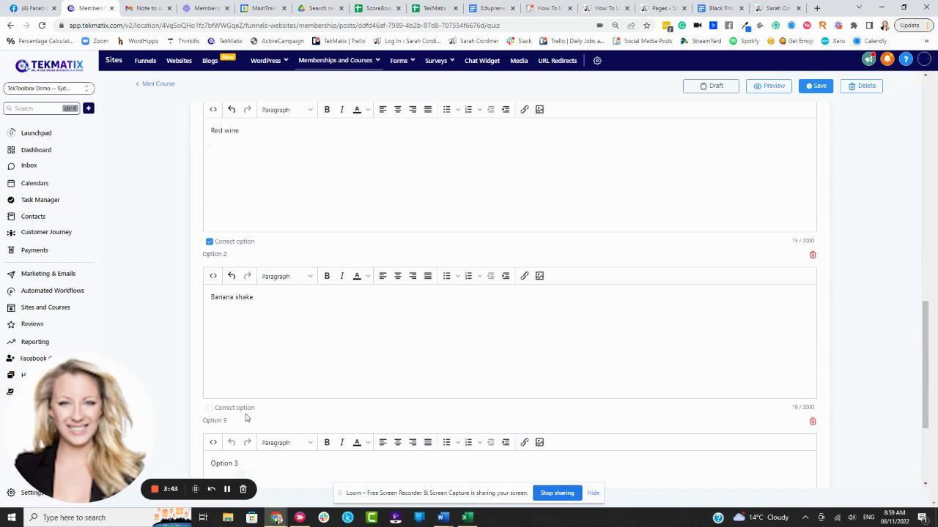
pyautogui.scroll(-2, 256, 381)
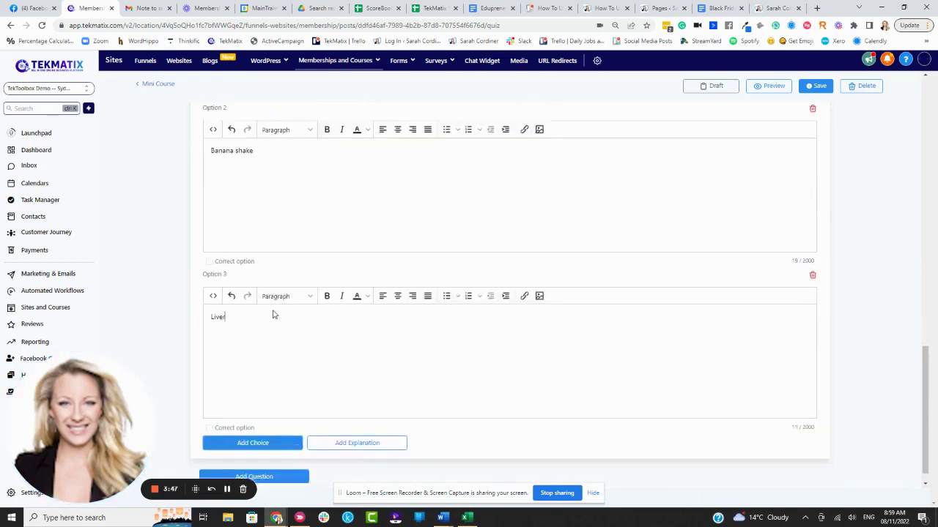
pyautogui.write('Liver and onions')
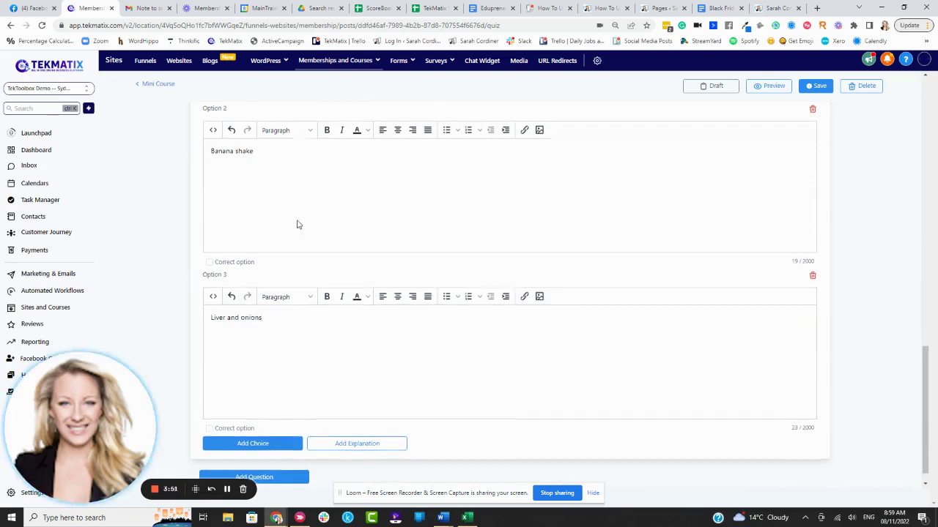
pyautogui.scroll(3, 301, 222)
pyautogui.scroll(3, 306, 222)
pyautogui.scroll(-6, 429, 224)
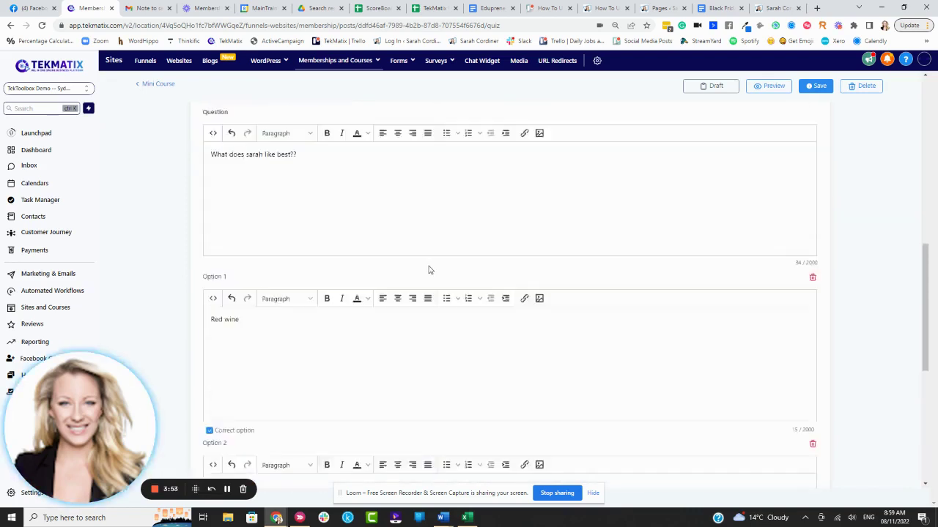
# Step: Add an explanation to Question #1 saying why red wine is the right answer
pyautogui.click(357, 425)
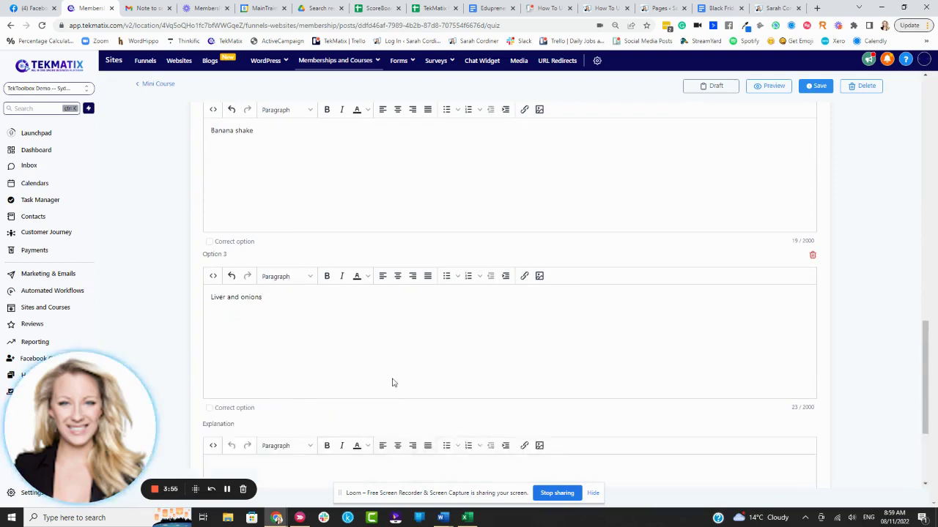
pyautogui.scroll(-1, 352, 359)
pyautogui.scroll(-1, 352, 355)
pyautogui.click(238, 322)
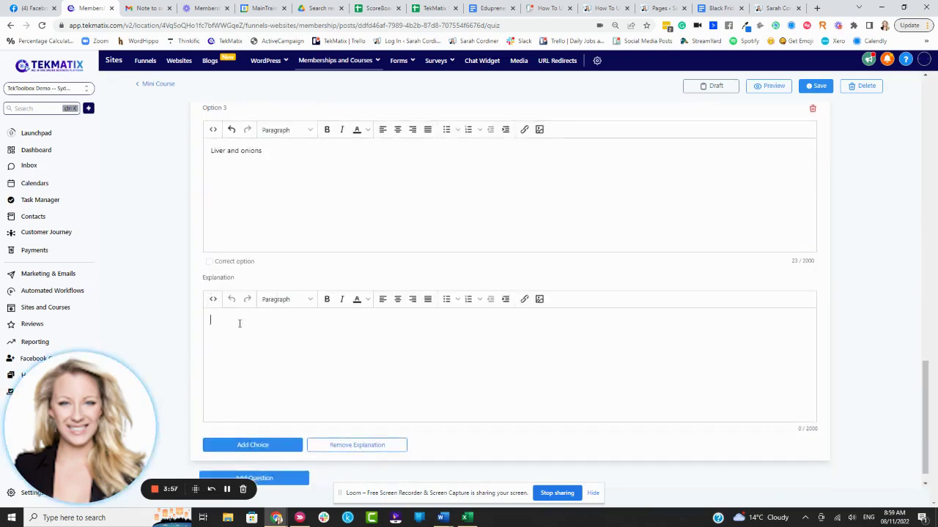
pyautogui.write('Sarah loves red wine the best')
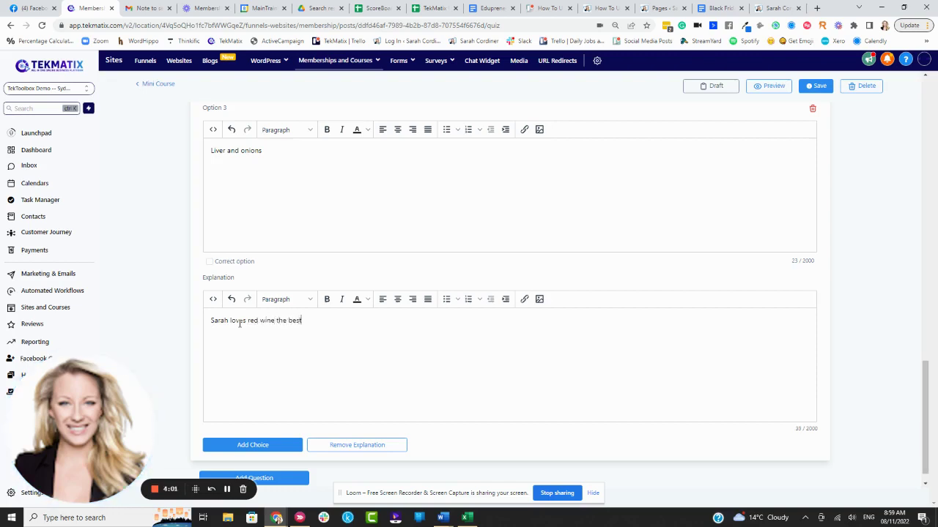
pyautogui.write(', becuas')
pyautogui.write('ase')
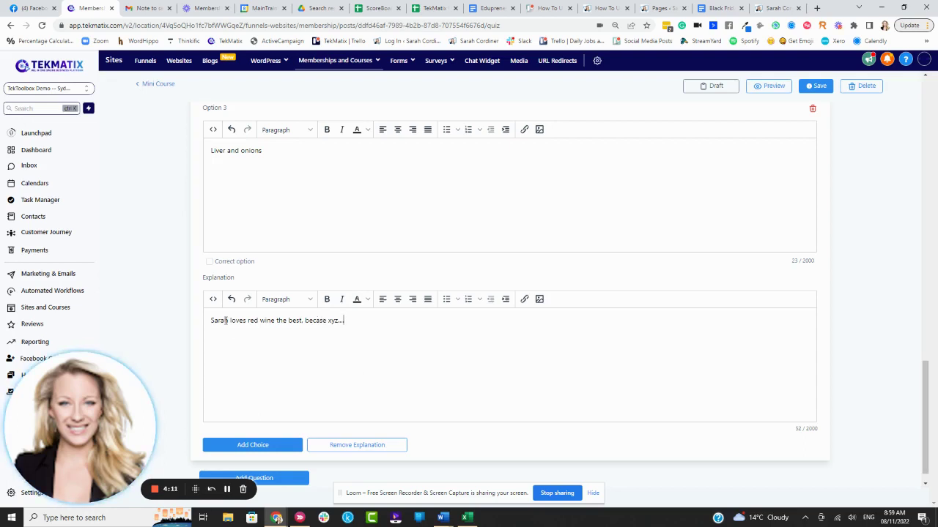
pyautogui.scroll(5, 252, 261)
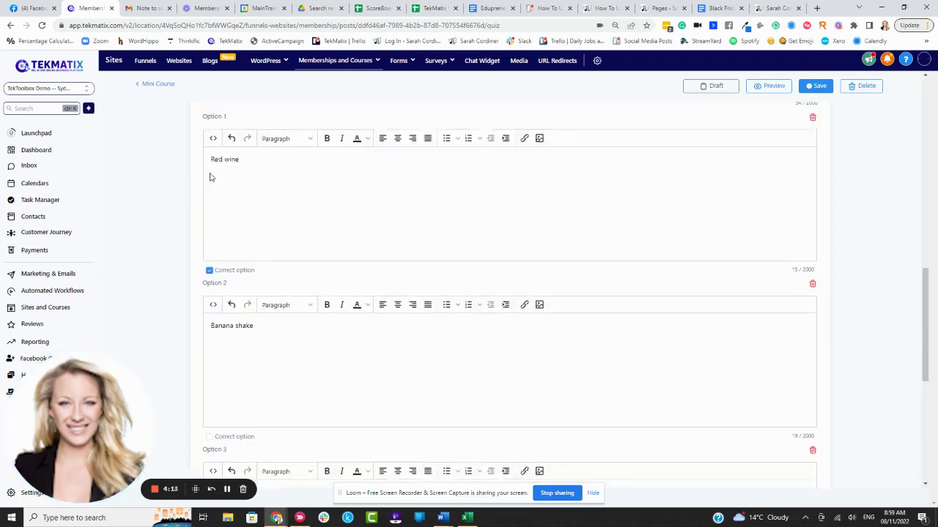
pyautogui.scroll(-5, 513, 315)
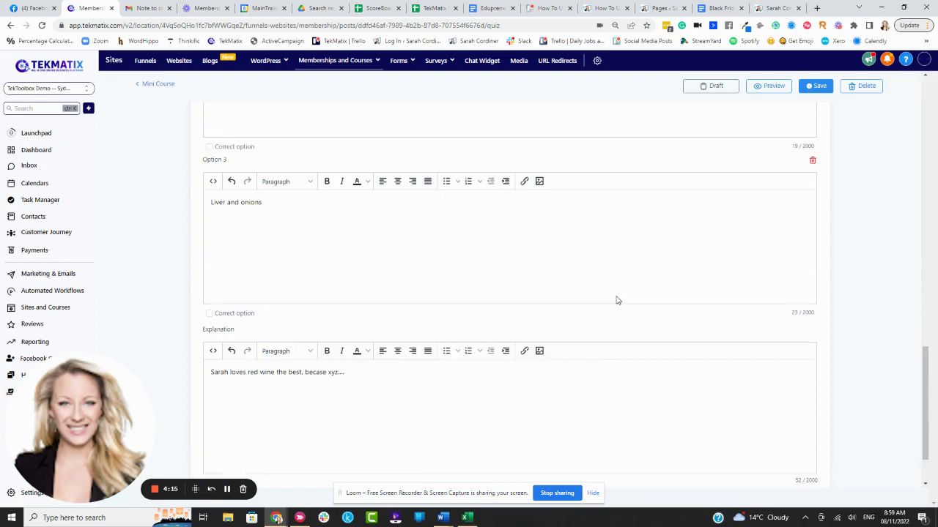
# Step: Save the quiz, then add a Multiple Choice Question #2 and save again
pyautogui.click(818, 87)
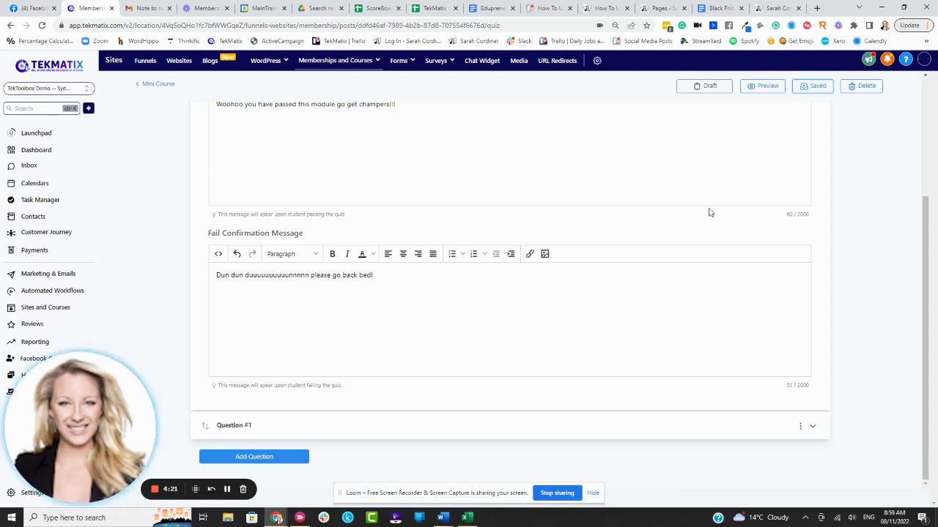
pyautogui.click(252, 454)
pyautogui.scroll(-1, 282, 433)
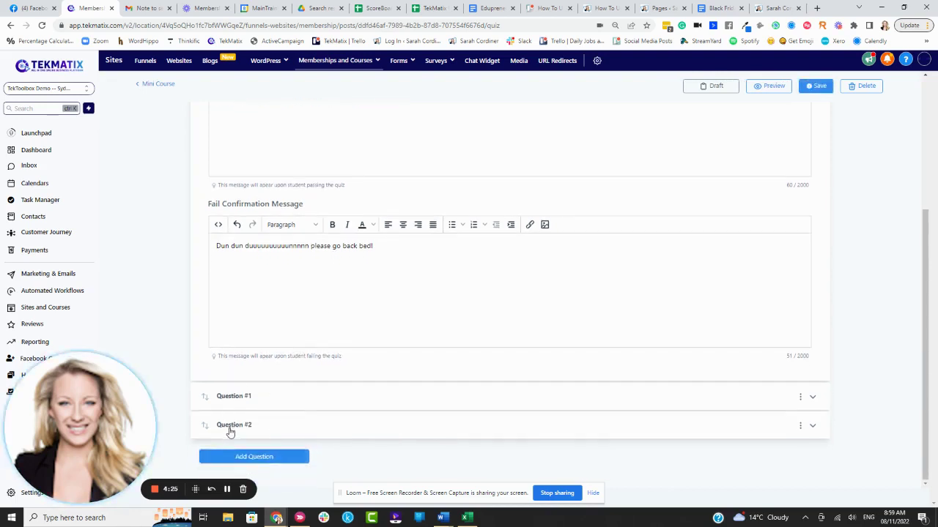
pyautogui.click(229, 426)
pyautogui.scroll(-3, 255, 407)
pyautogui.click(239, 270)
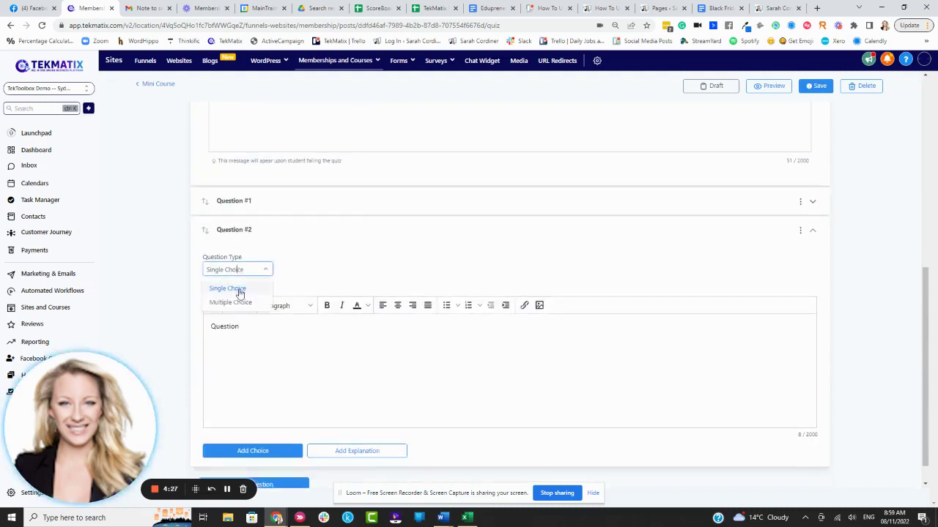
pyautogui.click(233, 302)
pyautogui.scroll(-1, 338, 372)
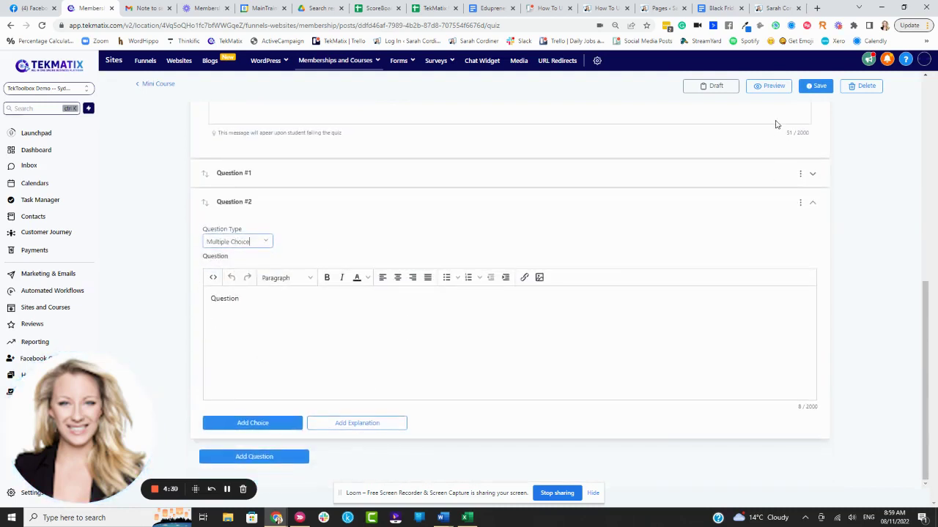
pyautogui.click(815, 86)
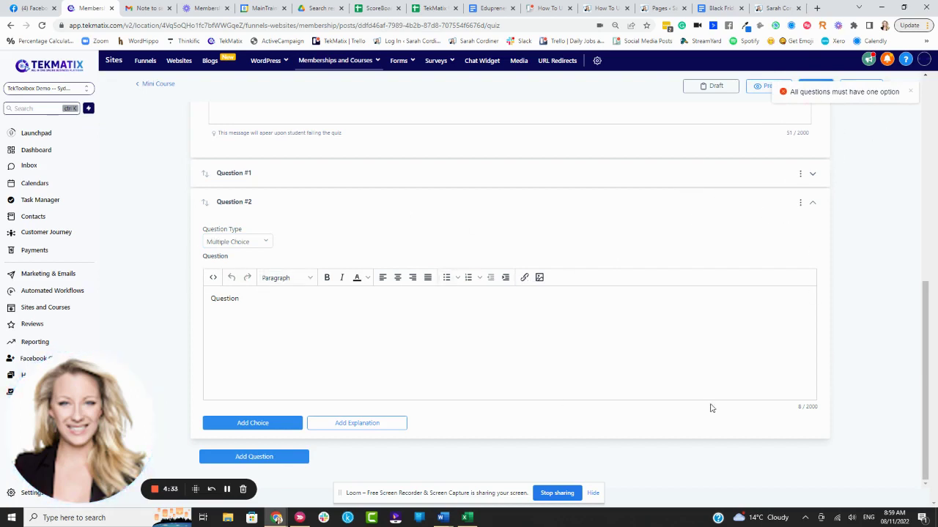
# Step: Delete the empty Question #2 and save the quiz
pyautogui.click(800, 203)
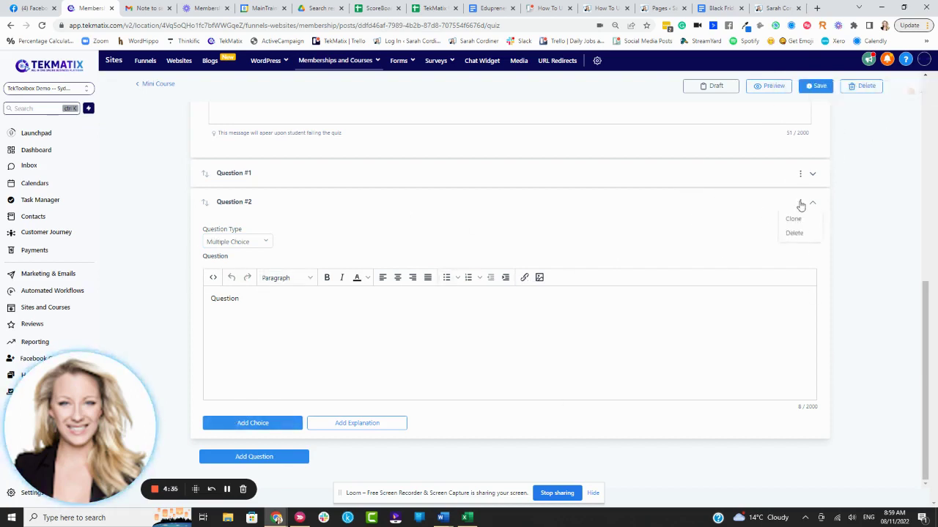
pyautogui.click(795, 234)
pyautogui.scroll(2, 528, 263)
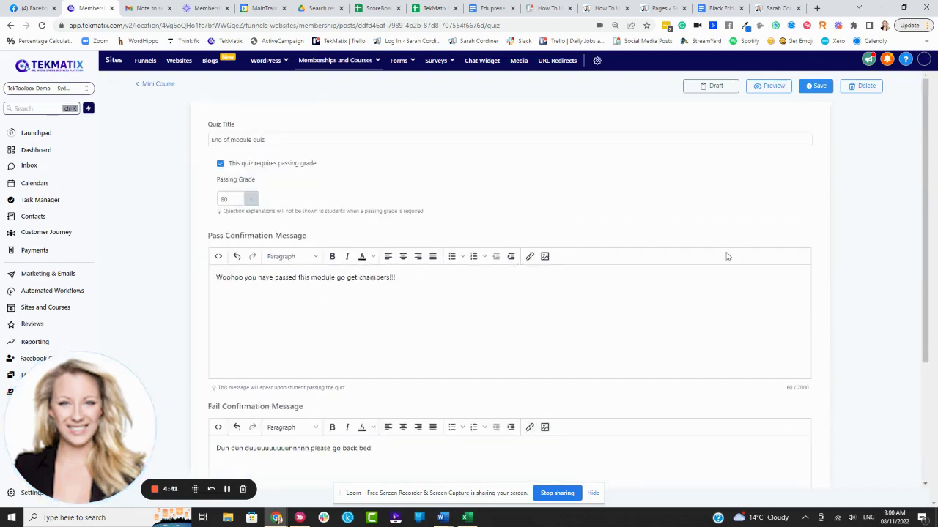
pyautogui.scroll(-3, 648, 252)
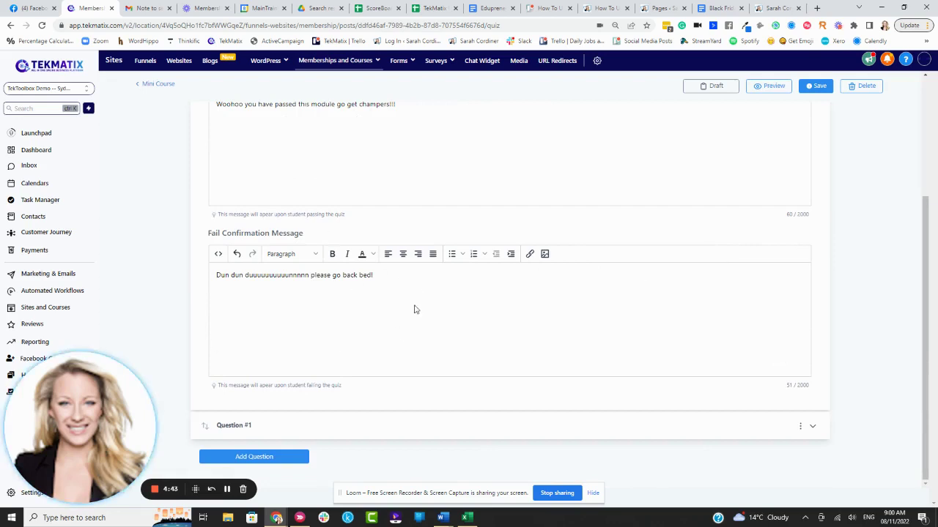
pyautogui.click(832, 87)
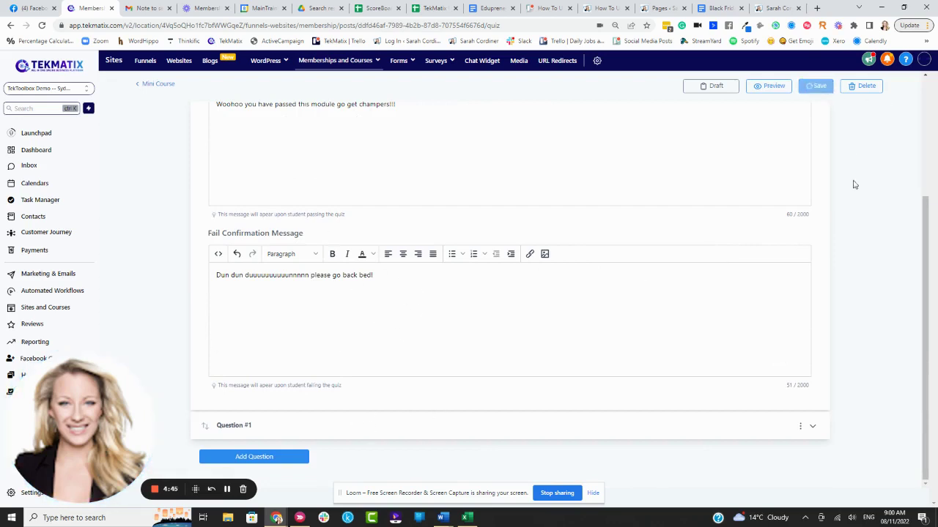
# Step: Preview the quiz as a student, start it, pick Liver and onions, then return to the editor
pyautogui.click(762, 89)
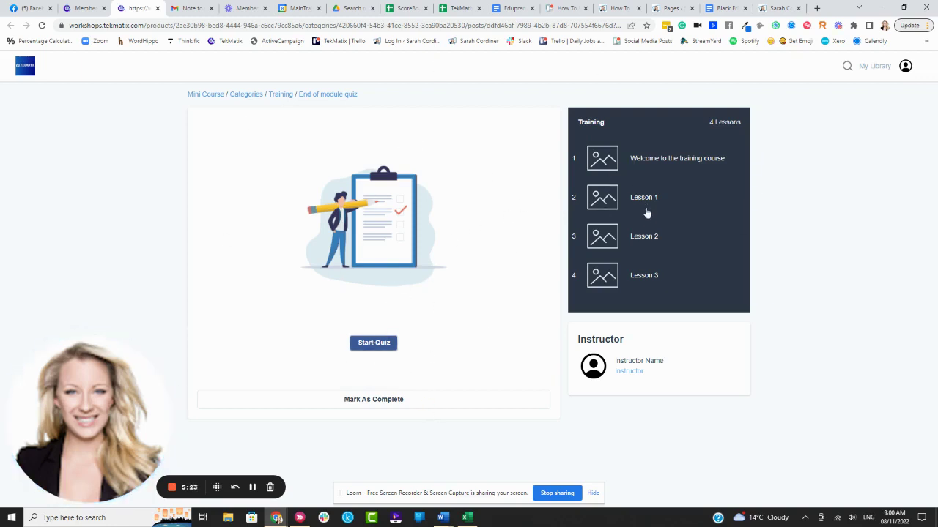
pyautogui.click(369, 342)
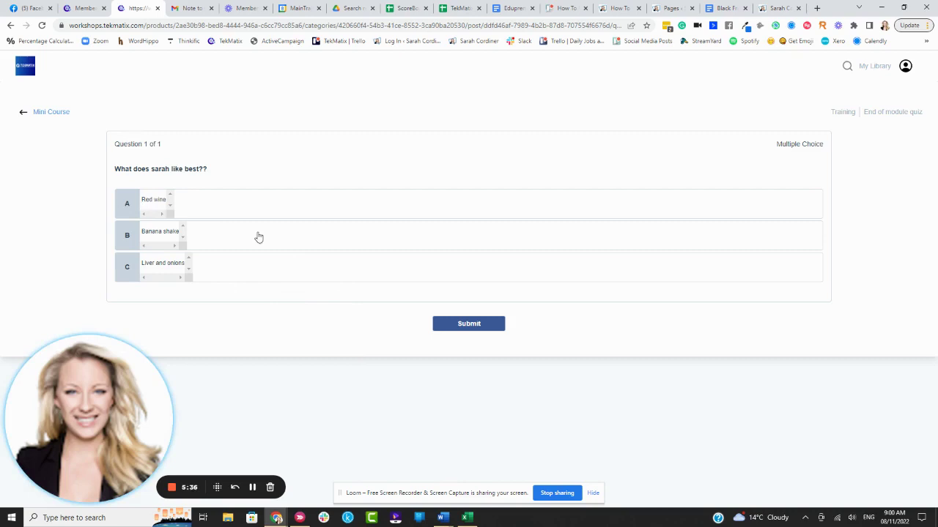
pyautogui.click(127, 270)
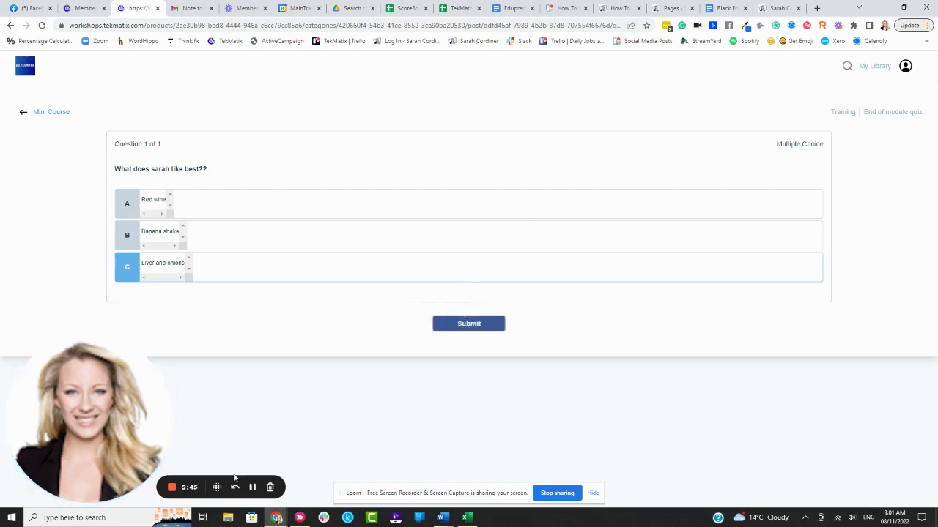
pyautogui.hotkey('ctrl', 'shift', 'Tab')
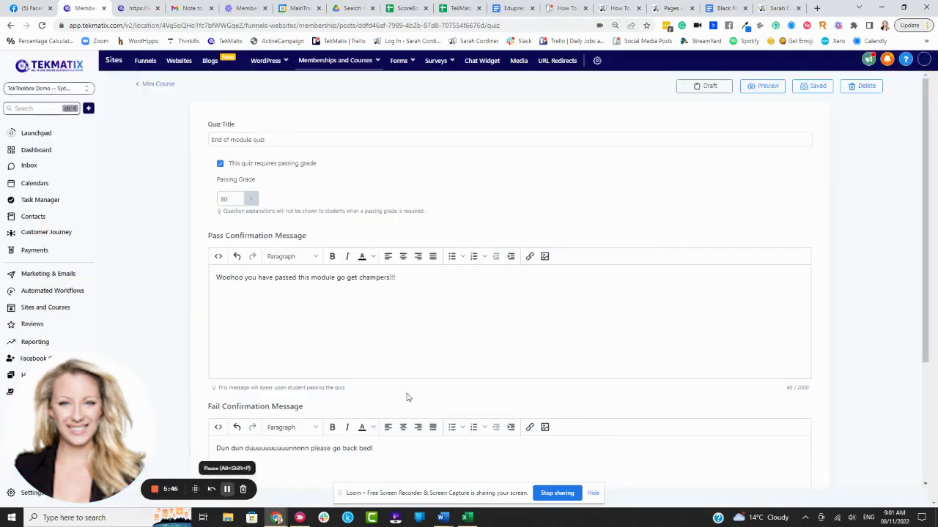
# Step: Publish the quiz, then submit Liver and onions as the answer in the student preview
pyautogui.click(694, 88)
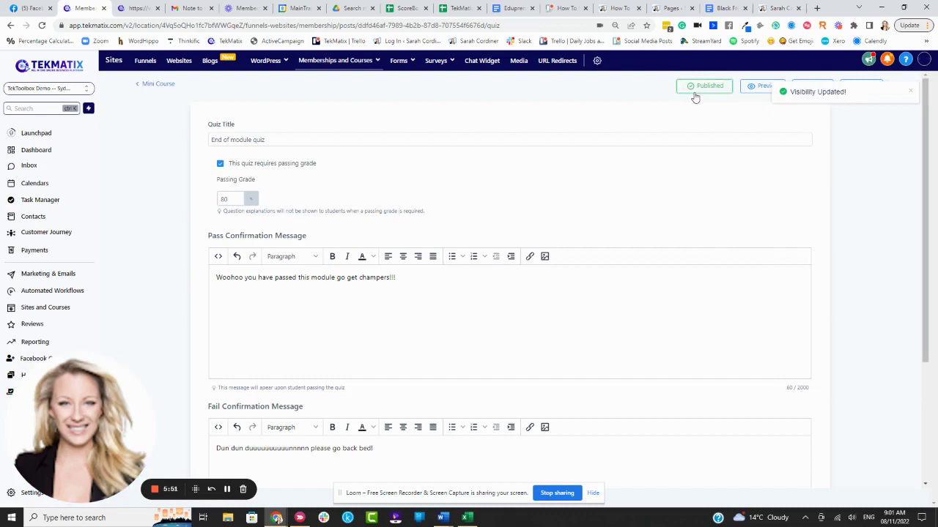
pyautogui.hotkey('ctrl', 'Tab')
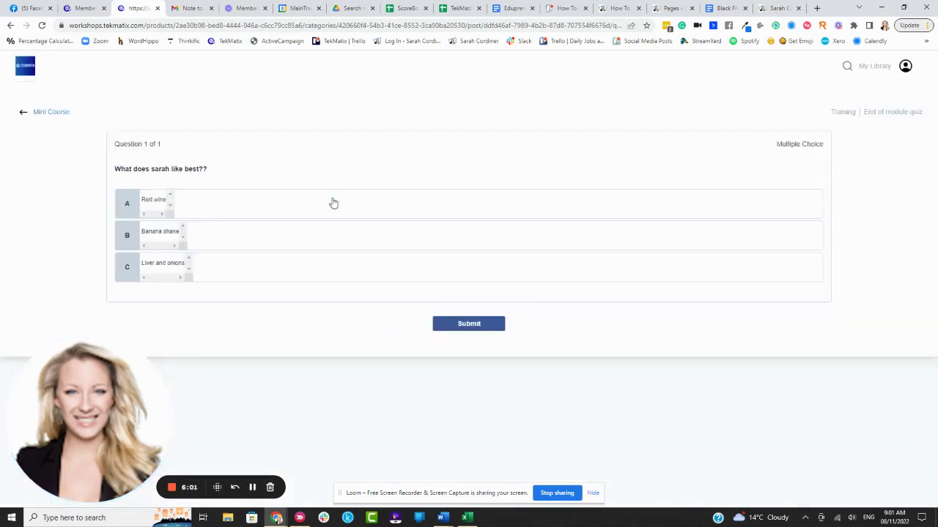
pyautogui.click(155, 267)
pyautogui.click(475, 323)
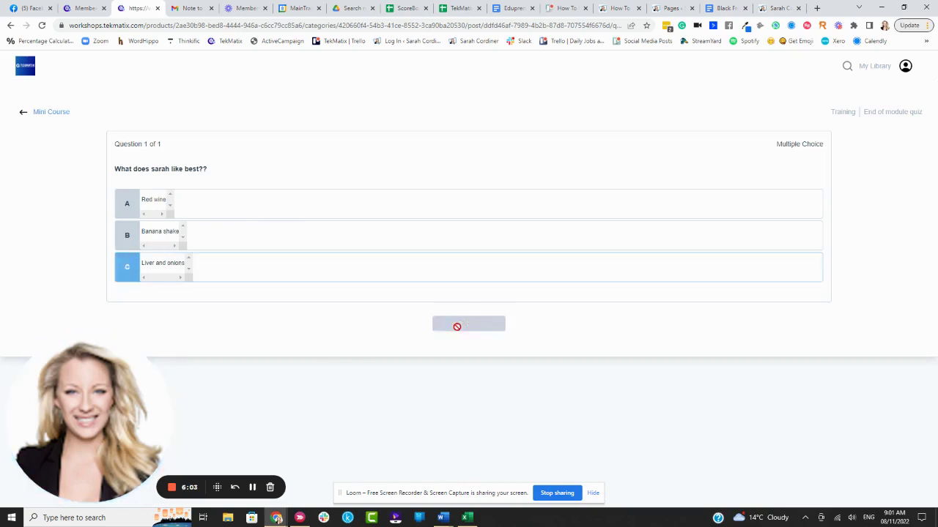
pyautogui.click(252, 487)
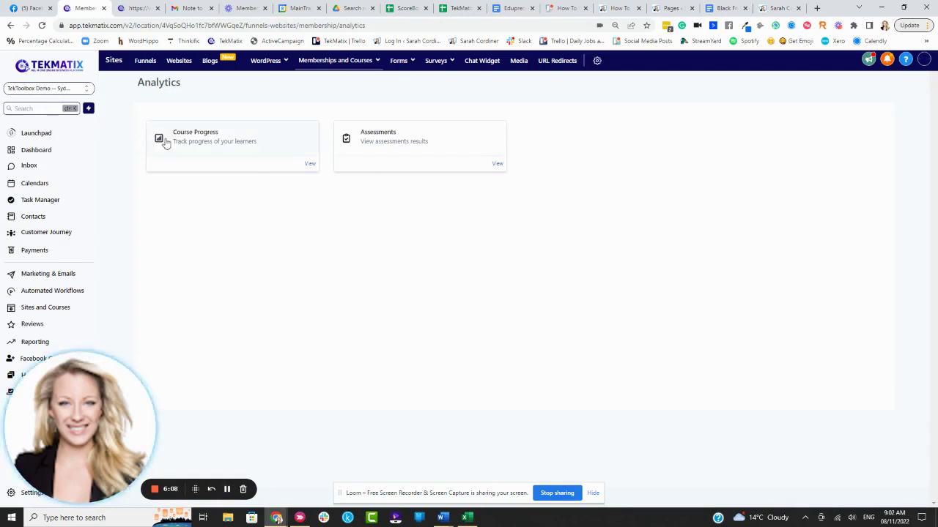
# Step: Open the Assessments card on the Memberships Analytics page
pyautogui.moveTo(346, 66)
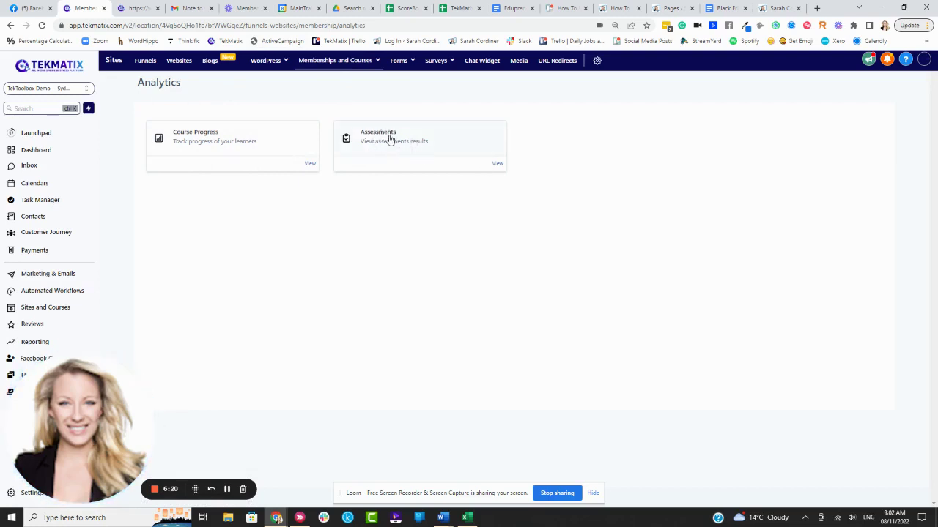
pyautogui.click(389, 140)
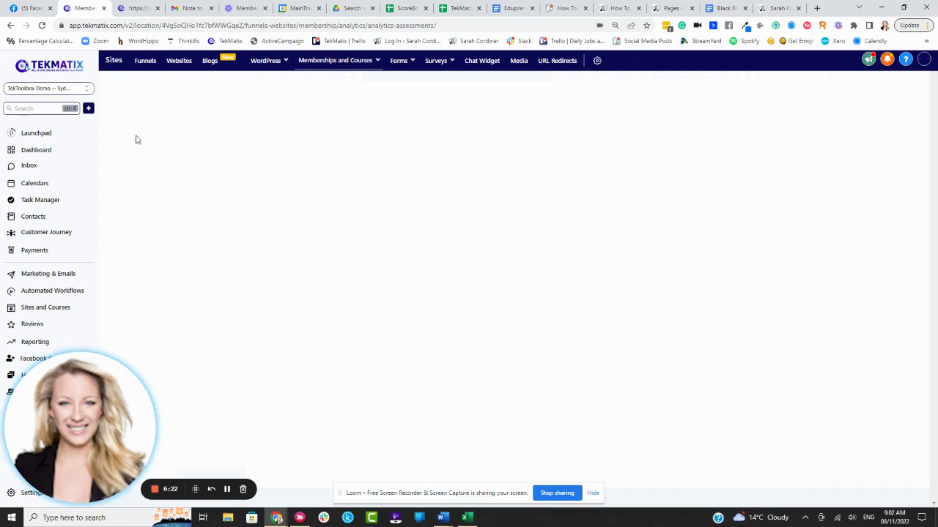